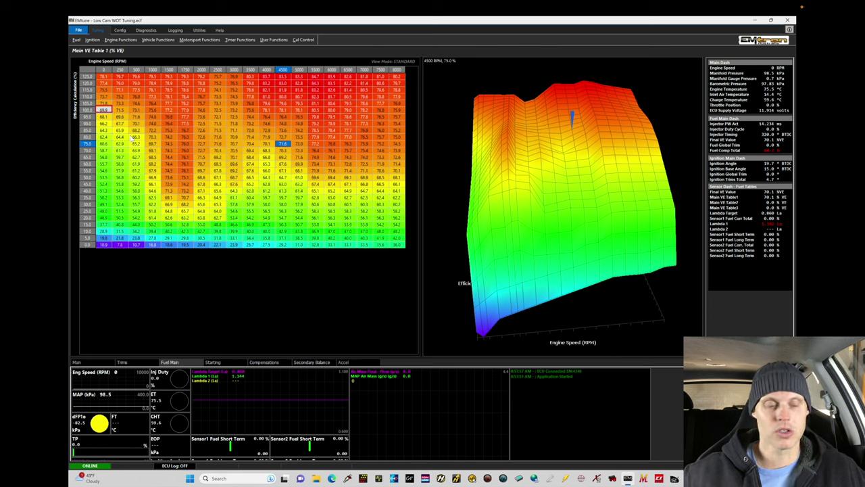
Step: Review Main VE Table 1 by marking its low, mid and high-load (85–125) row blocks
left_click_drag(105, 137, 381, 255)
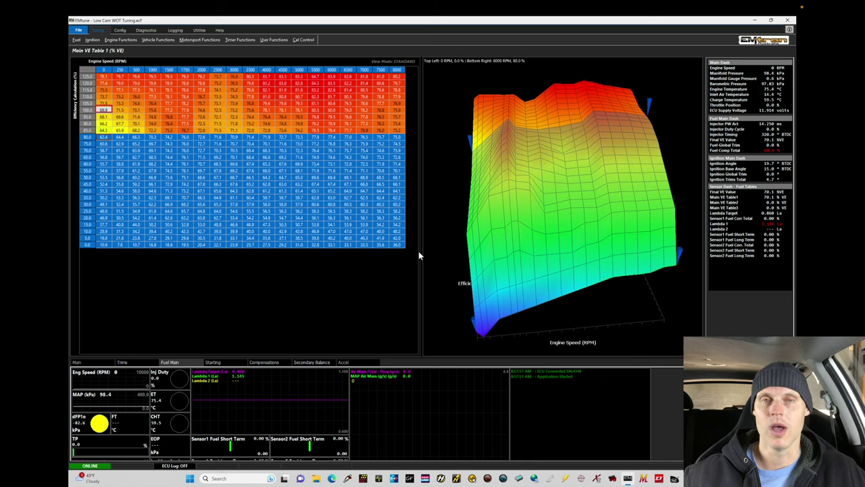
left_click(185, 179)
left_click_drag(104, 205, 402, 135)
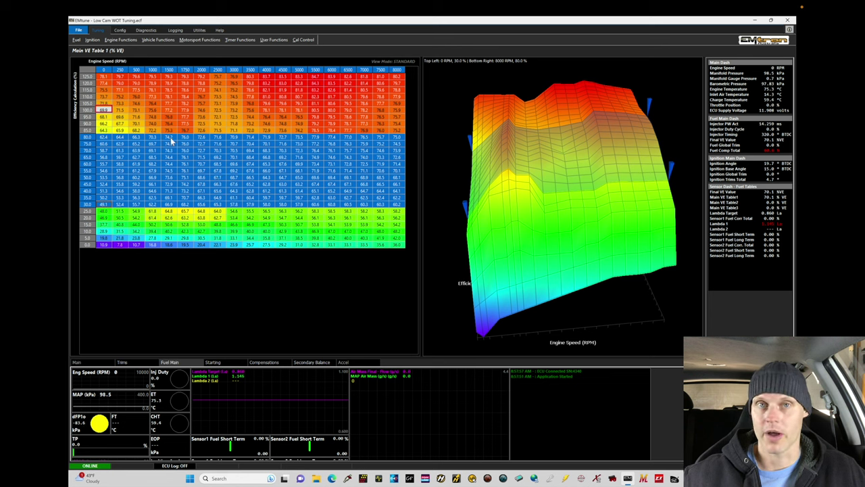
left_click_drag(103, 129, 397, 76)
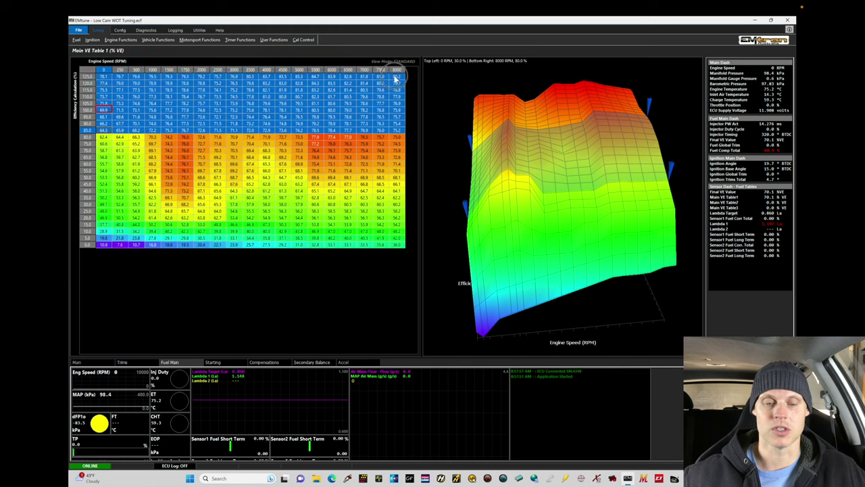
left_click(219, 125)
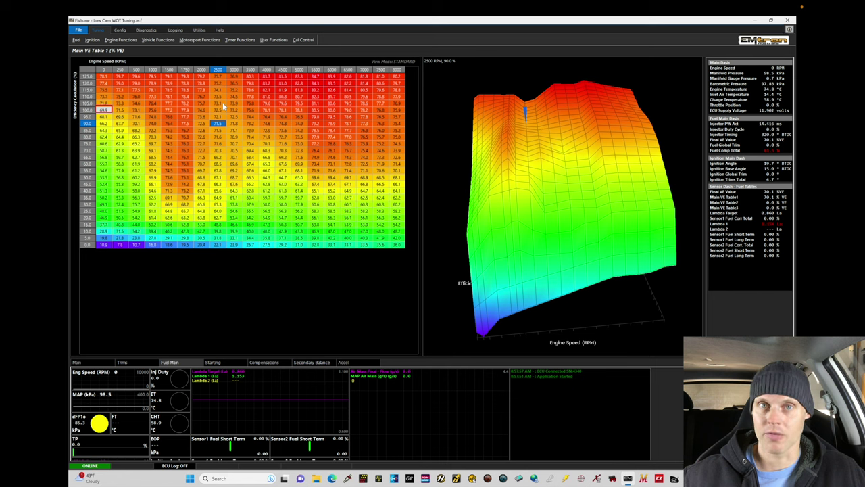
left_click_drag(266, 76, 253, 111)
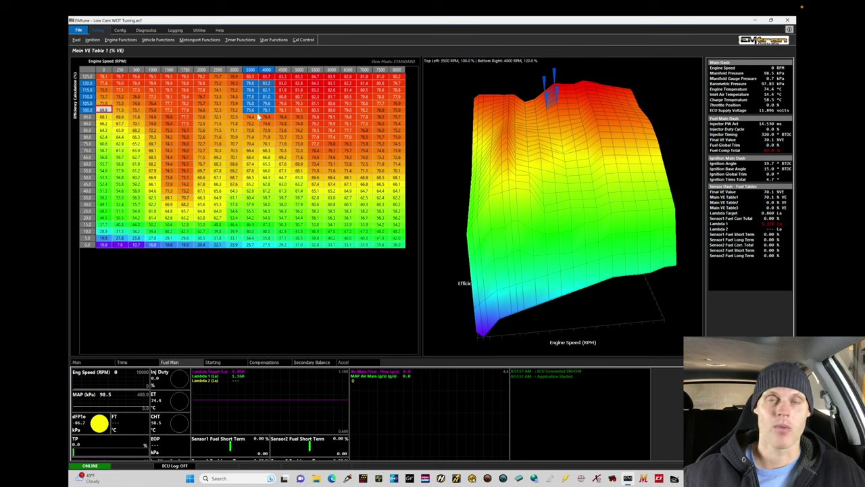
left_click_drag(139, 78, 397, 119)
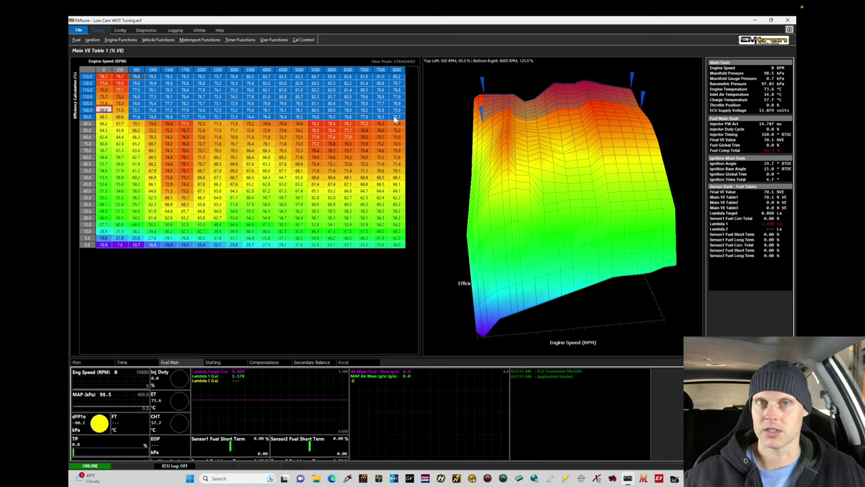
Step: Compare Main VE Table 2, then return to Table 1 and mark rows 85–125 across all speeds
key("alt+f")
key("Down")
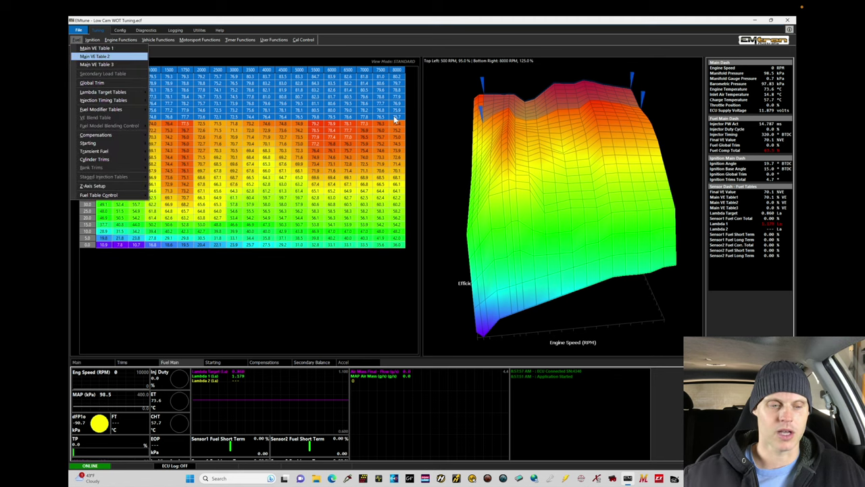
key("Return")
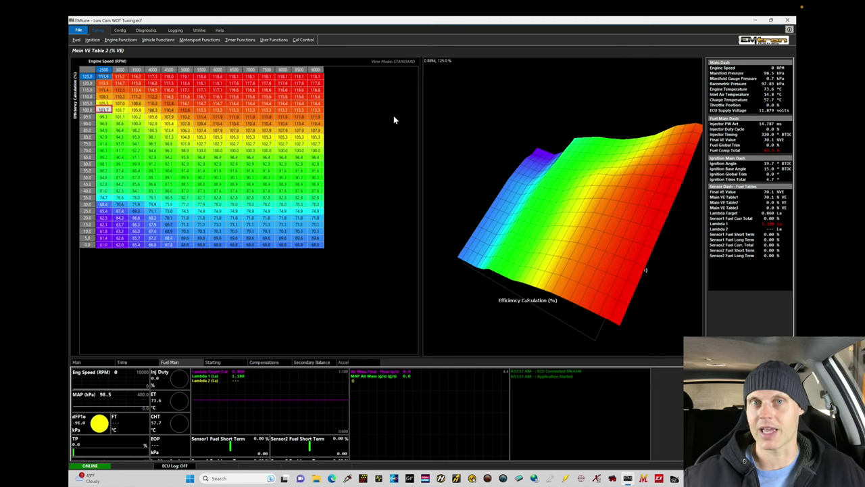
key("alt+f")
key("Up")
key("Return")
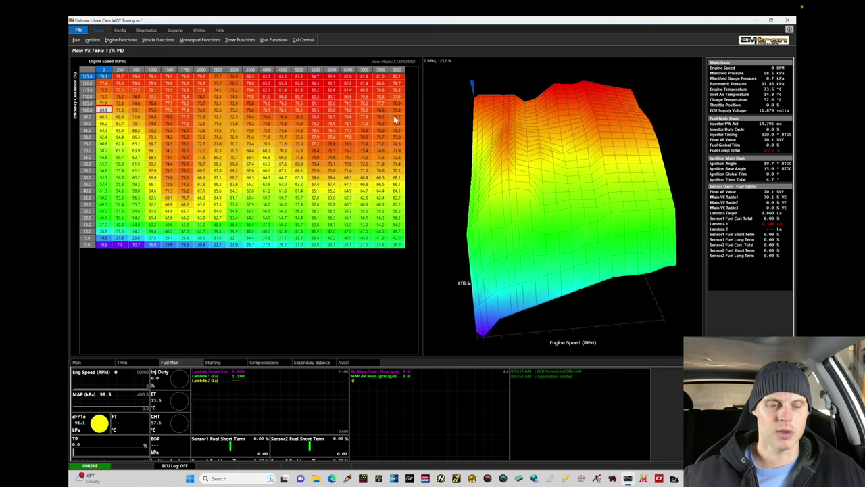
left_click_drag(110, 131, 478, 64)
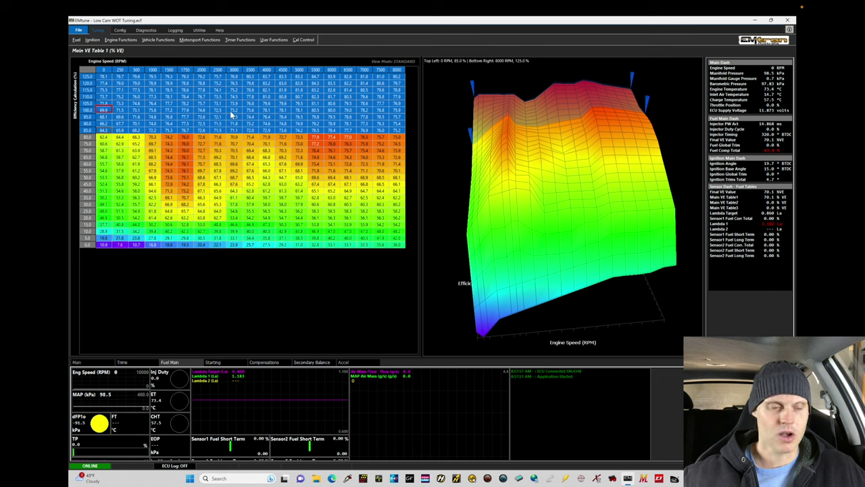
Step: Open Intake - Cam Angle Target Table 1 under Engine Functions > VVT Cam Control
key("alt+i")
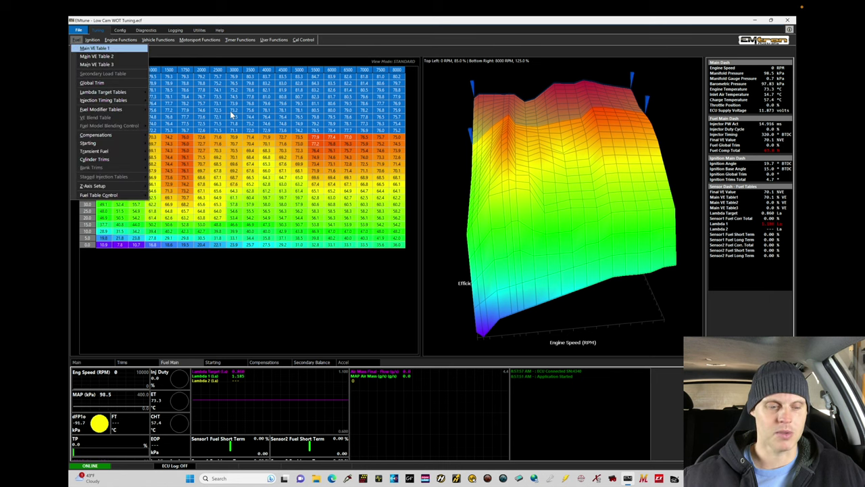
key("Right")
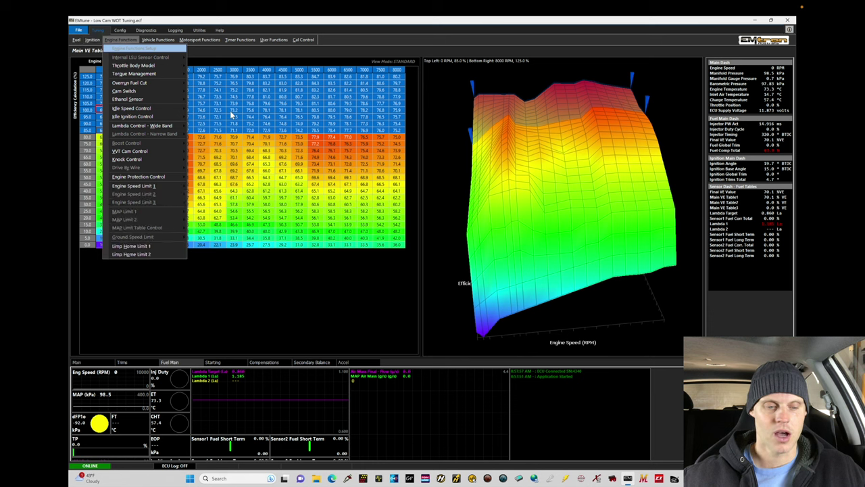
key("Down")
key("Down")
key("Down")
key("Down")
key("Down")
key("Down")
key("Down")
key("Down")
key("Down")
key("Down")
key("Down")
key("Down")
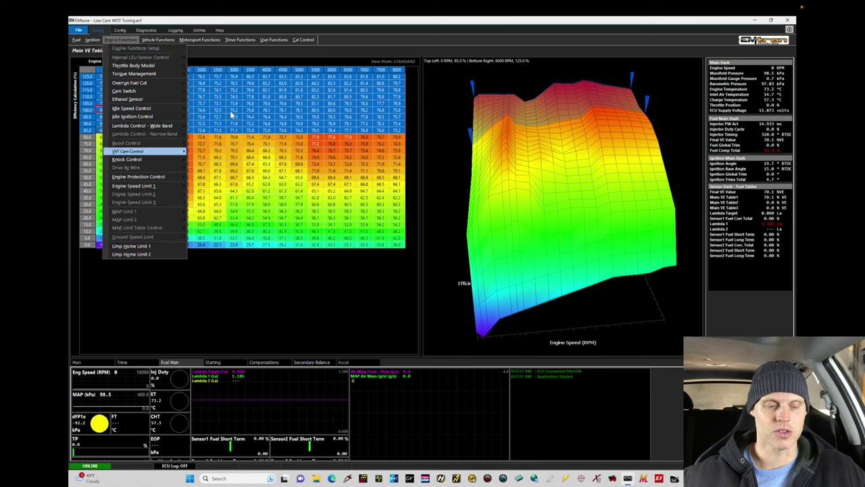
key("Right")
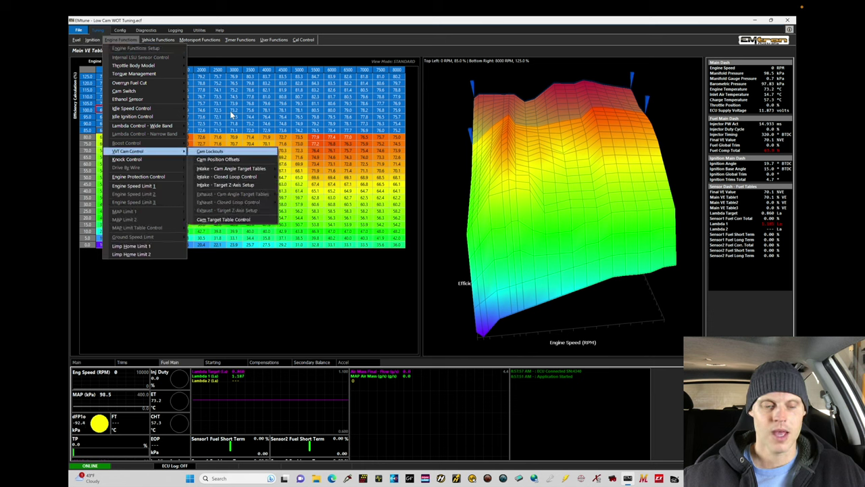
key("Down")
key("Down")
key("Right")
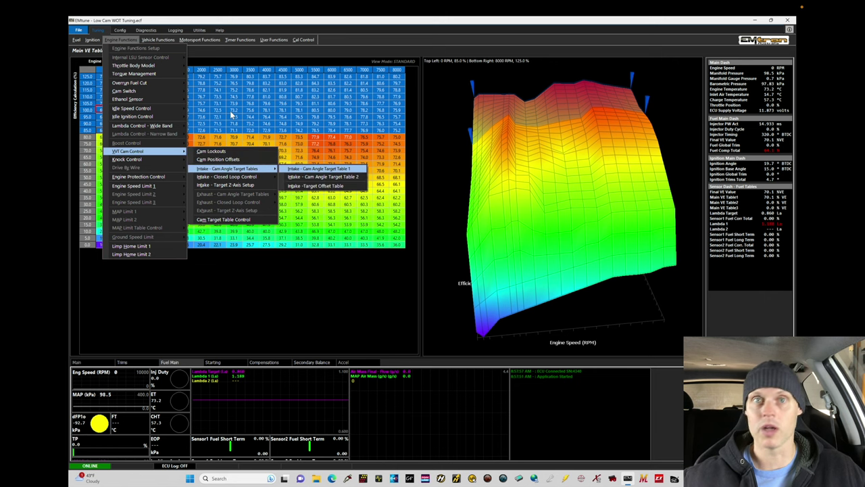
key("Return")
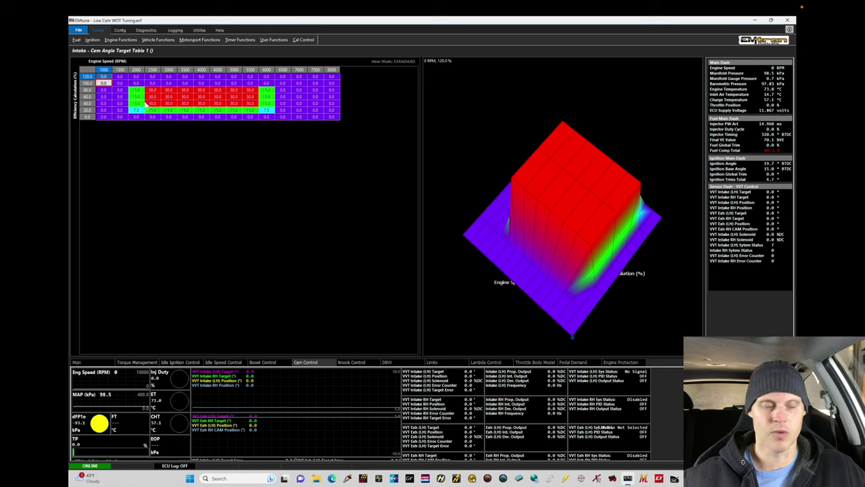
left_click_drag(103, 83, 339, 80)
Step: Add 70 and 90 breakpoints to the cam target table's Y (load) axis in Axis Setup
left_click(217, 103)
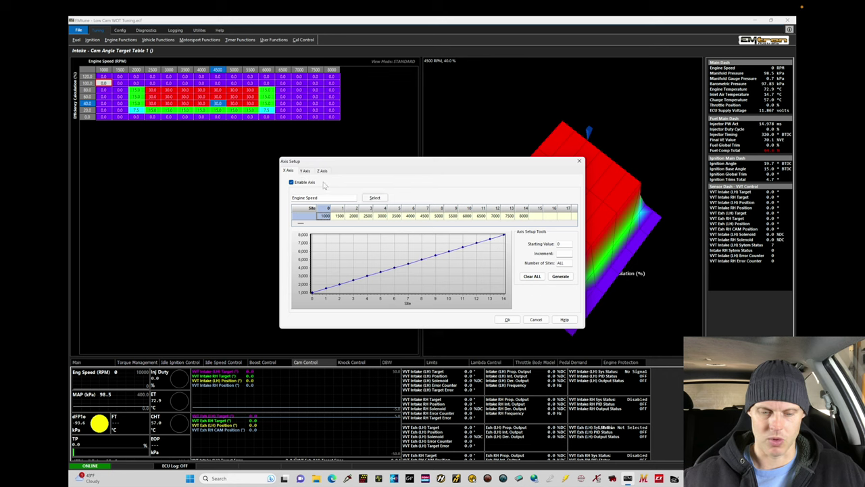
left_click(305, 171)
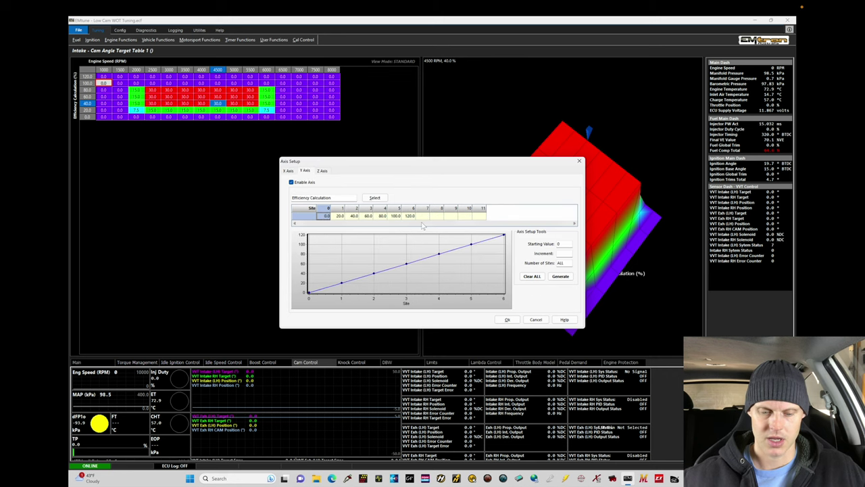
left_click(423, 217)
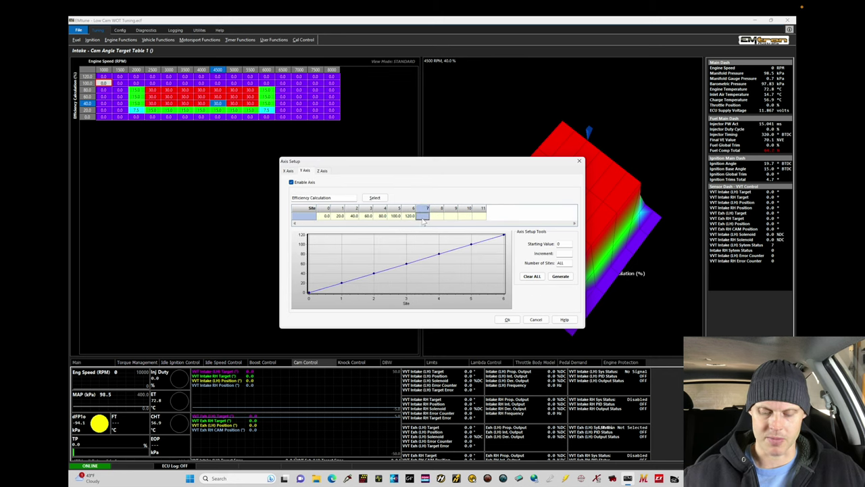
type("70")
key("Return")
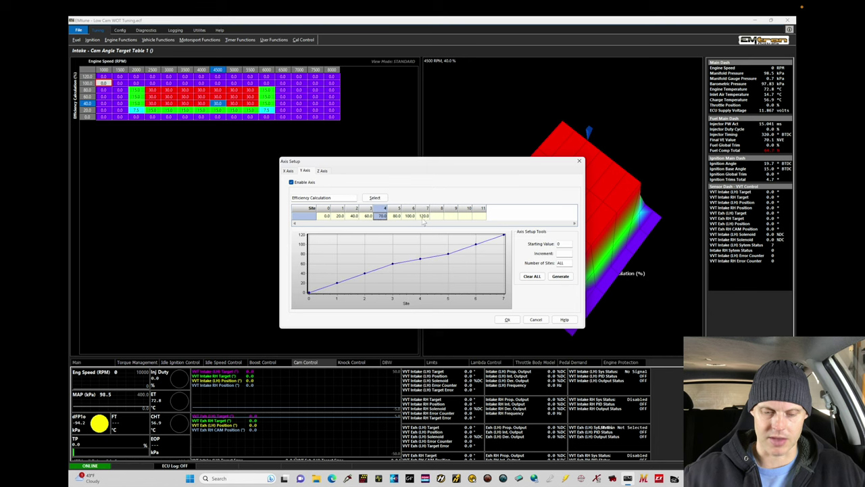
left_click(434, 217)
type("90")
key("Return")
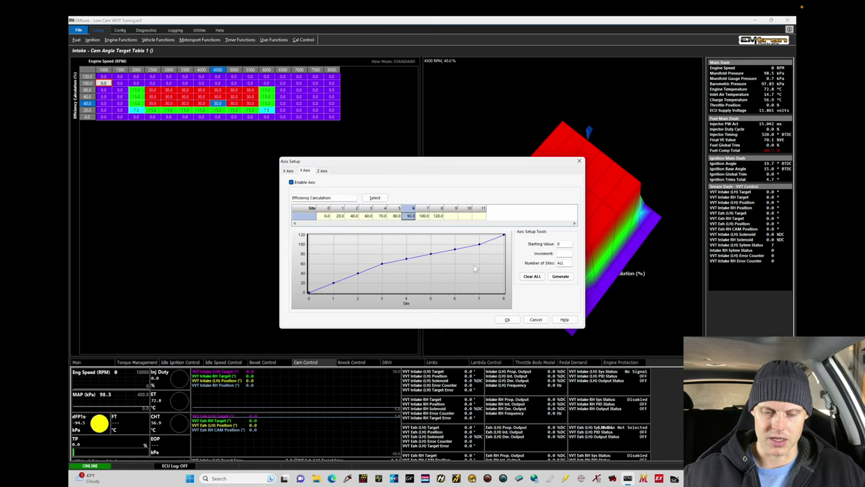
left_click(512, 319)
Step: Interpolate onto the new rows and set load rows 90–120 to 0.0 from 2000 to 8000 RPM
left_click(457, 269)
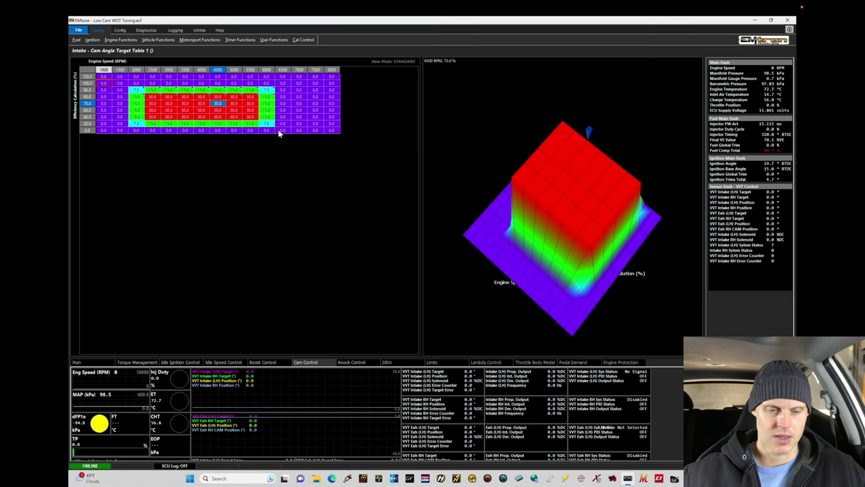
left_click_drag(138, 90, 332, 79)
type("0")
key("Return")
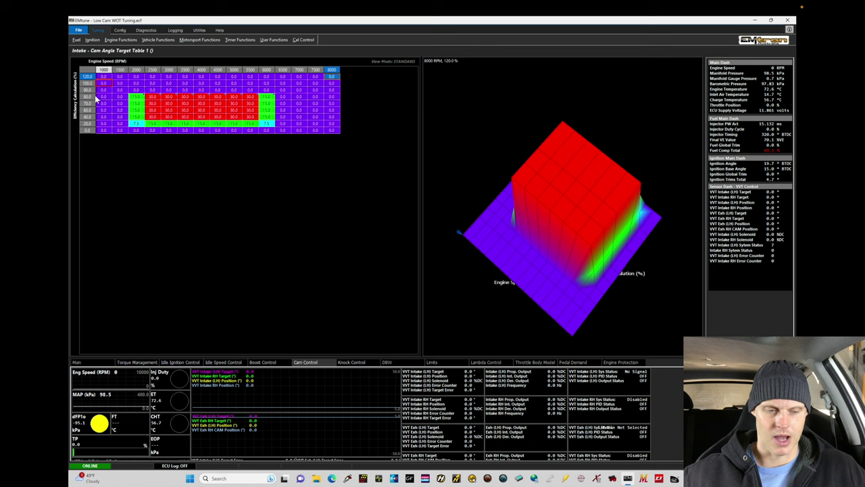
left_click_drag(102, 76, 338, 95)
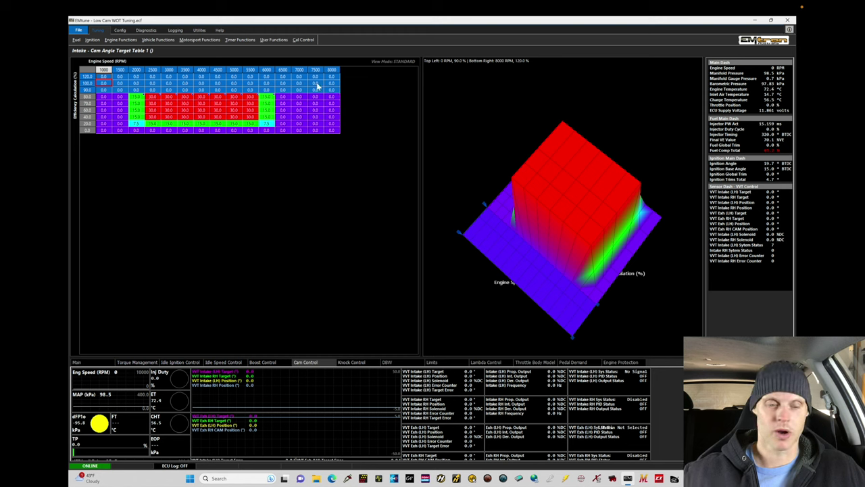
left_click_drag(103, 76, 335, 95)
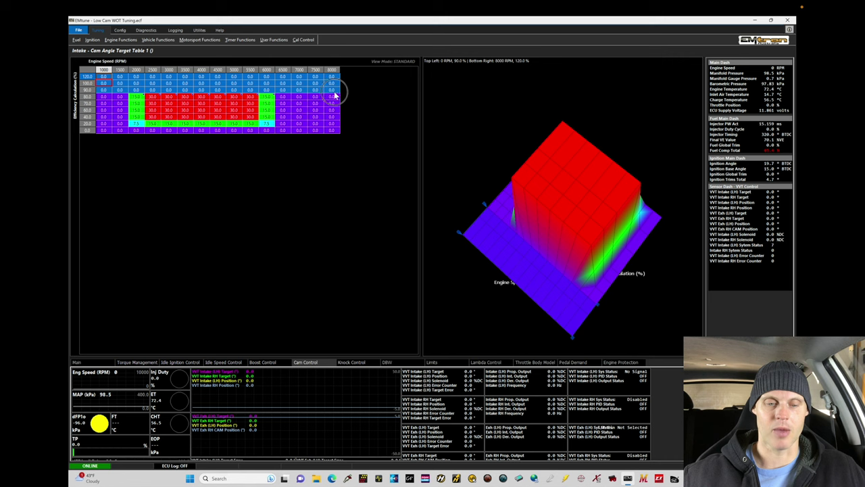